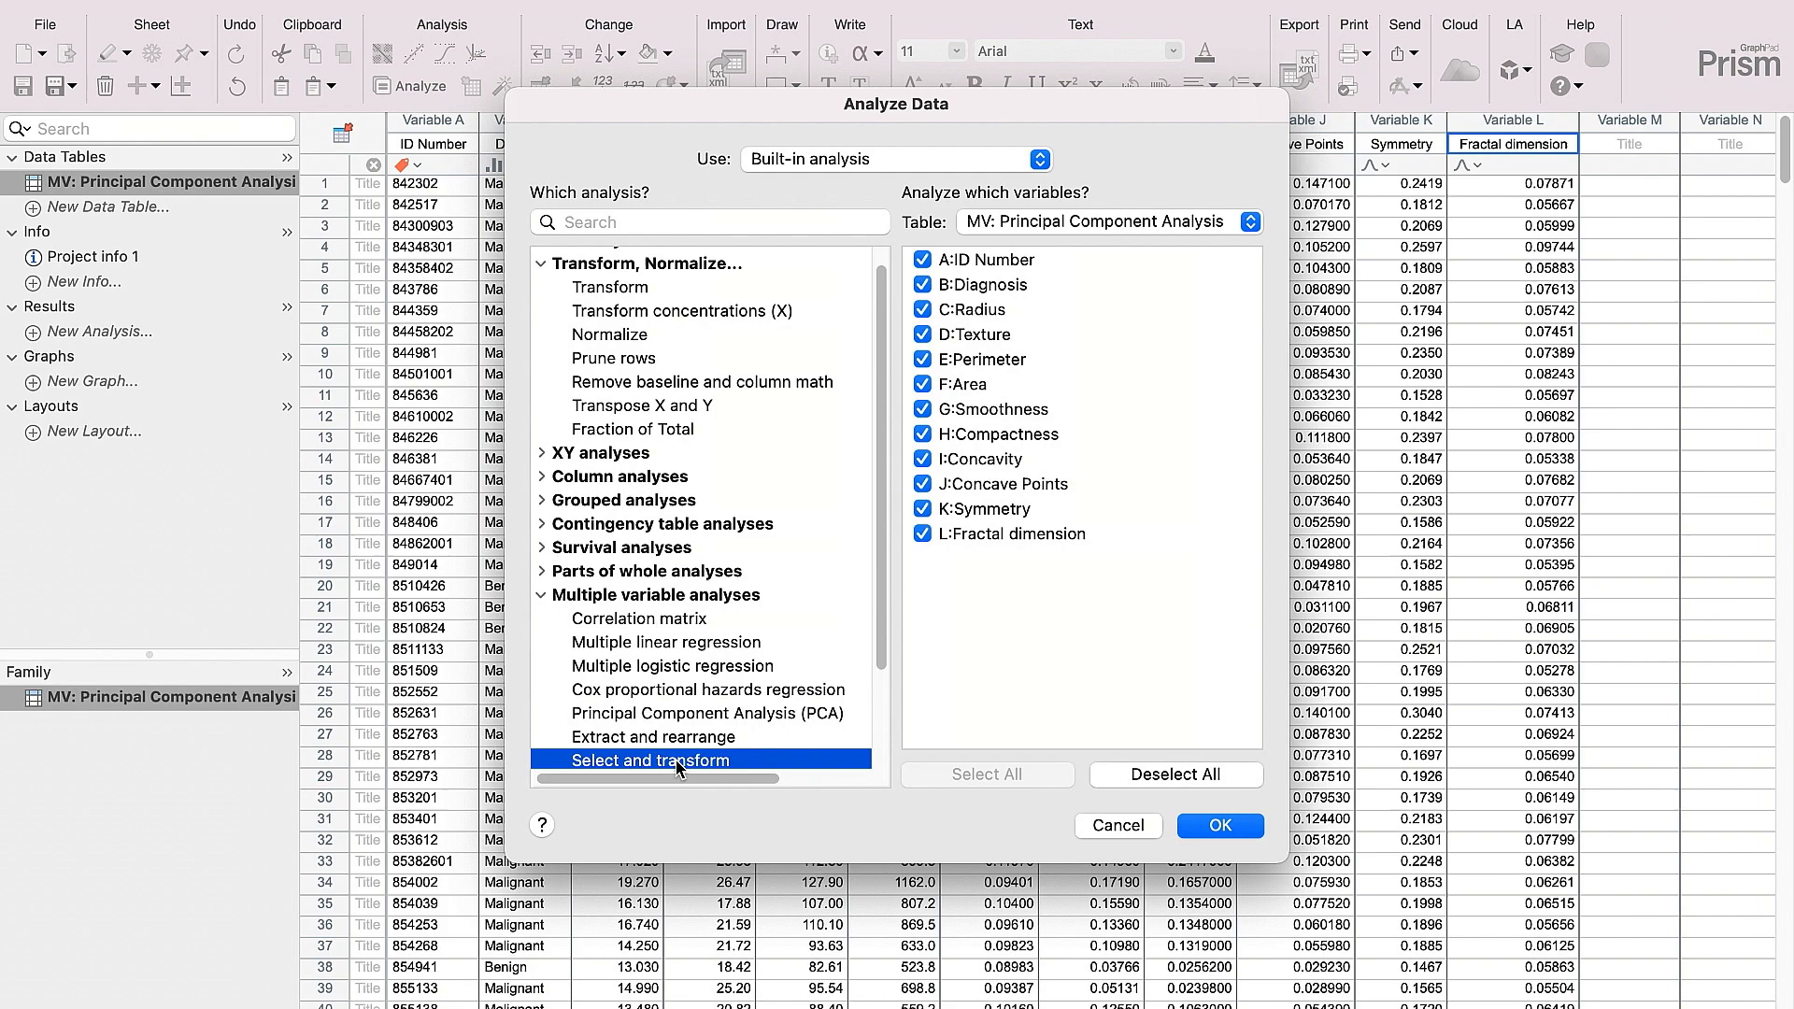
Step: Confirm the Select and transform analysis with all variables included
left_click(1219, 824)
Step: Create an 'Outlier Check' transform If(L>mean(L)+3*stdev(L),"Too High","Good") and apply it
left_click(785, 464)
type("If(L>mean(L)+3*stdev(L),")
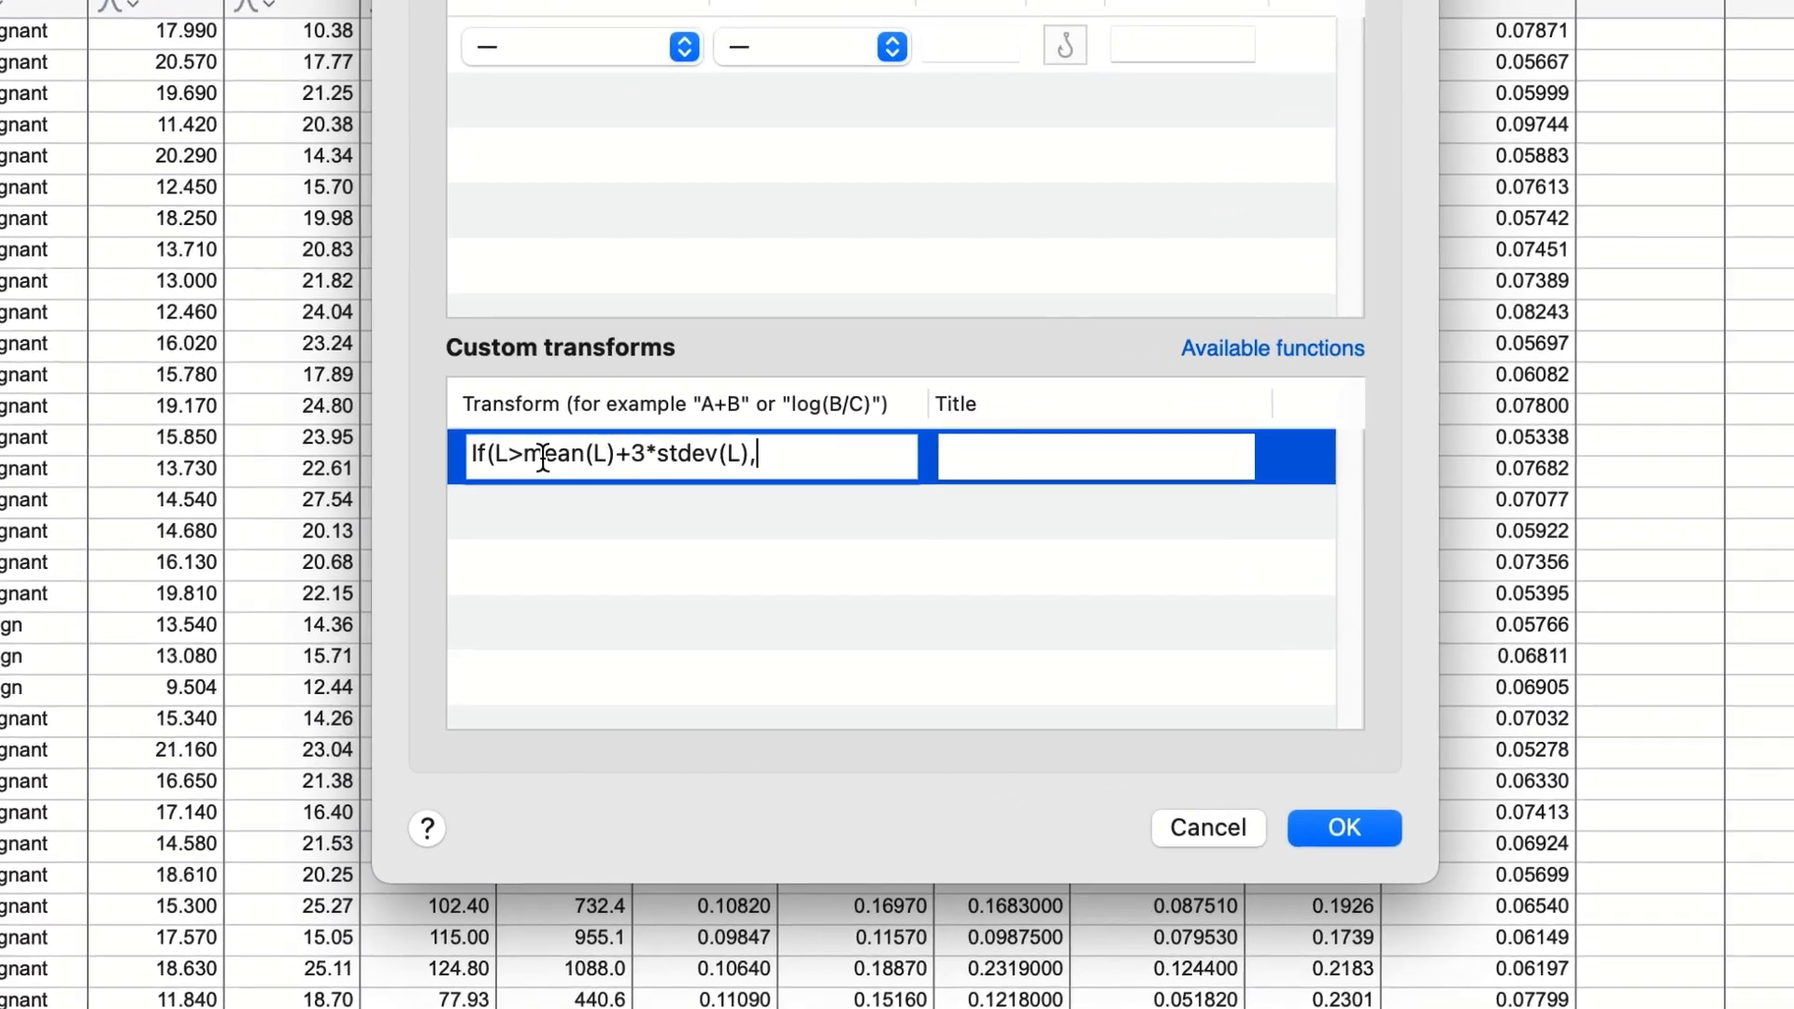
type("\"Too High\",\"Good\")")
key("Return")
left_click(950, 452)
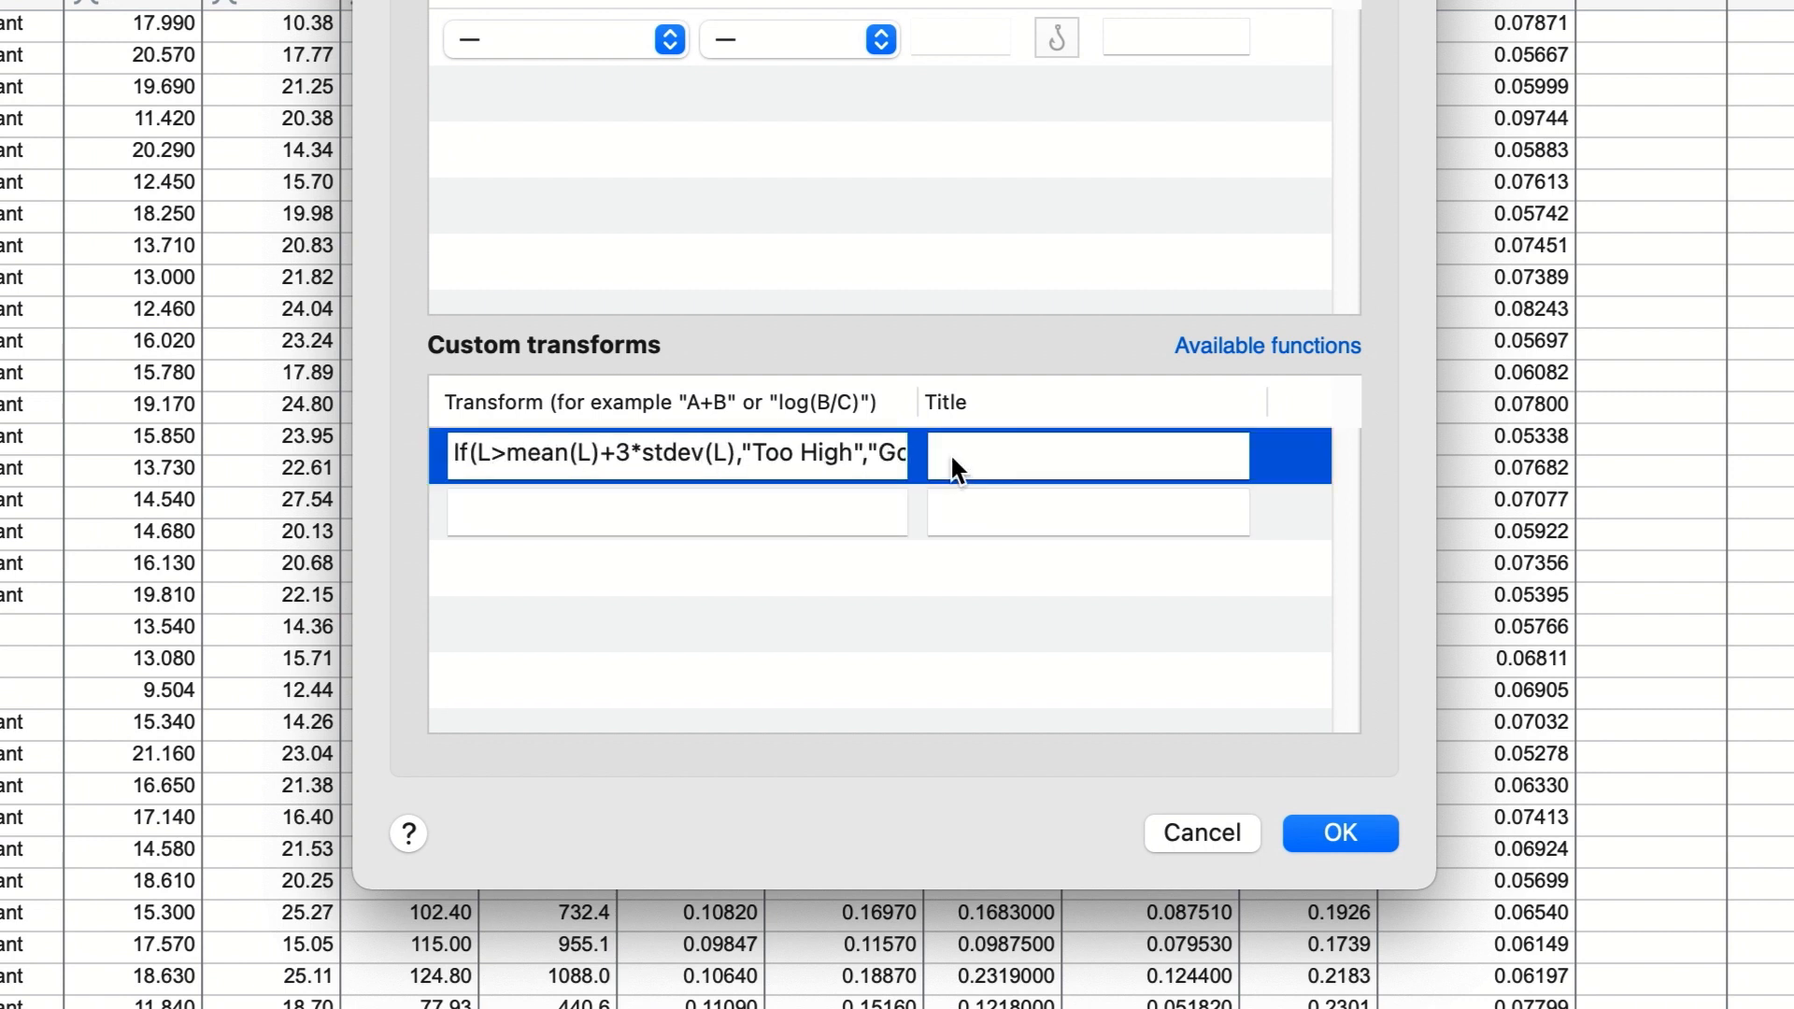
type("Outlier Check")
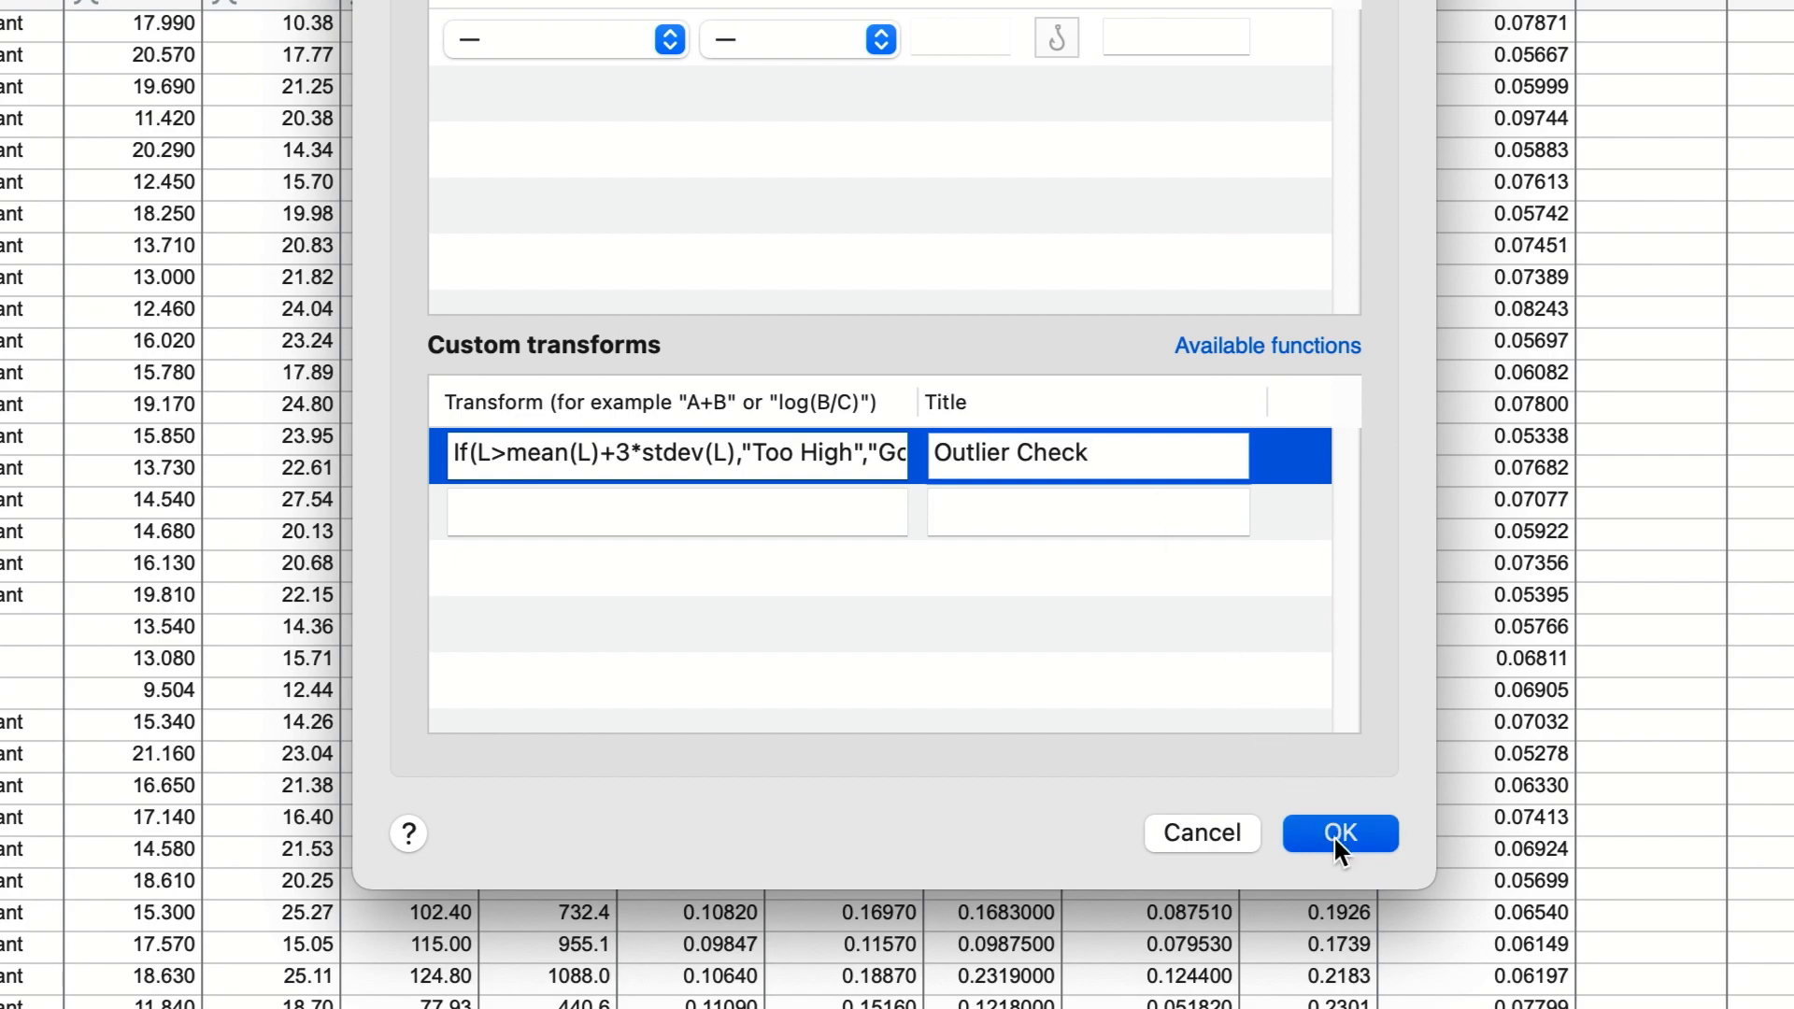
left_click(1336, 836)
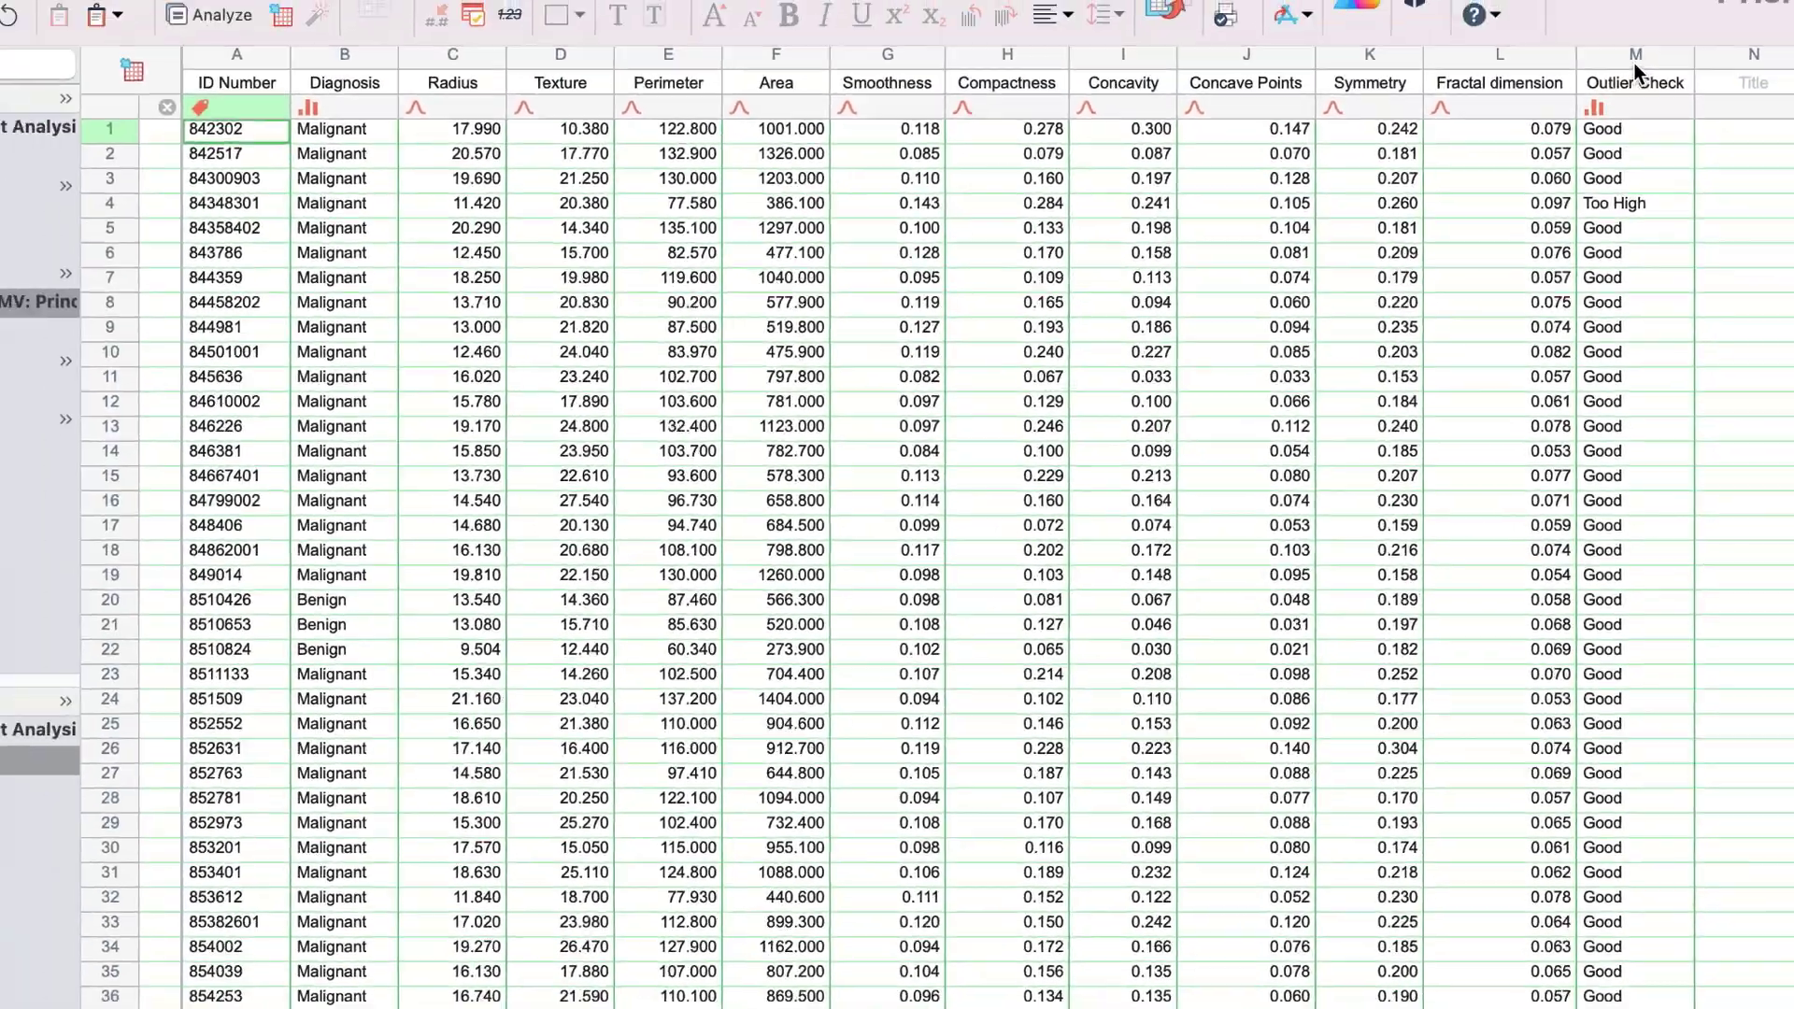
left_click(1635, 63)
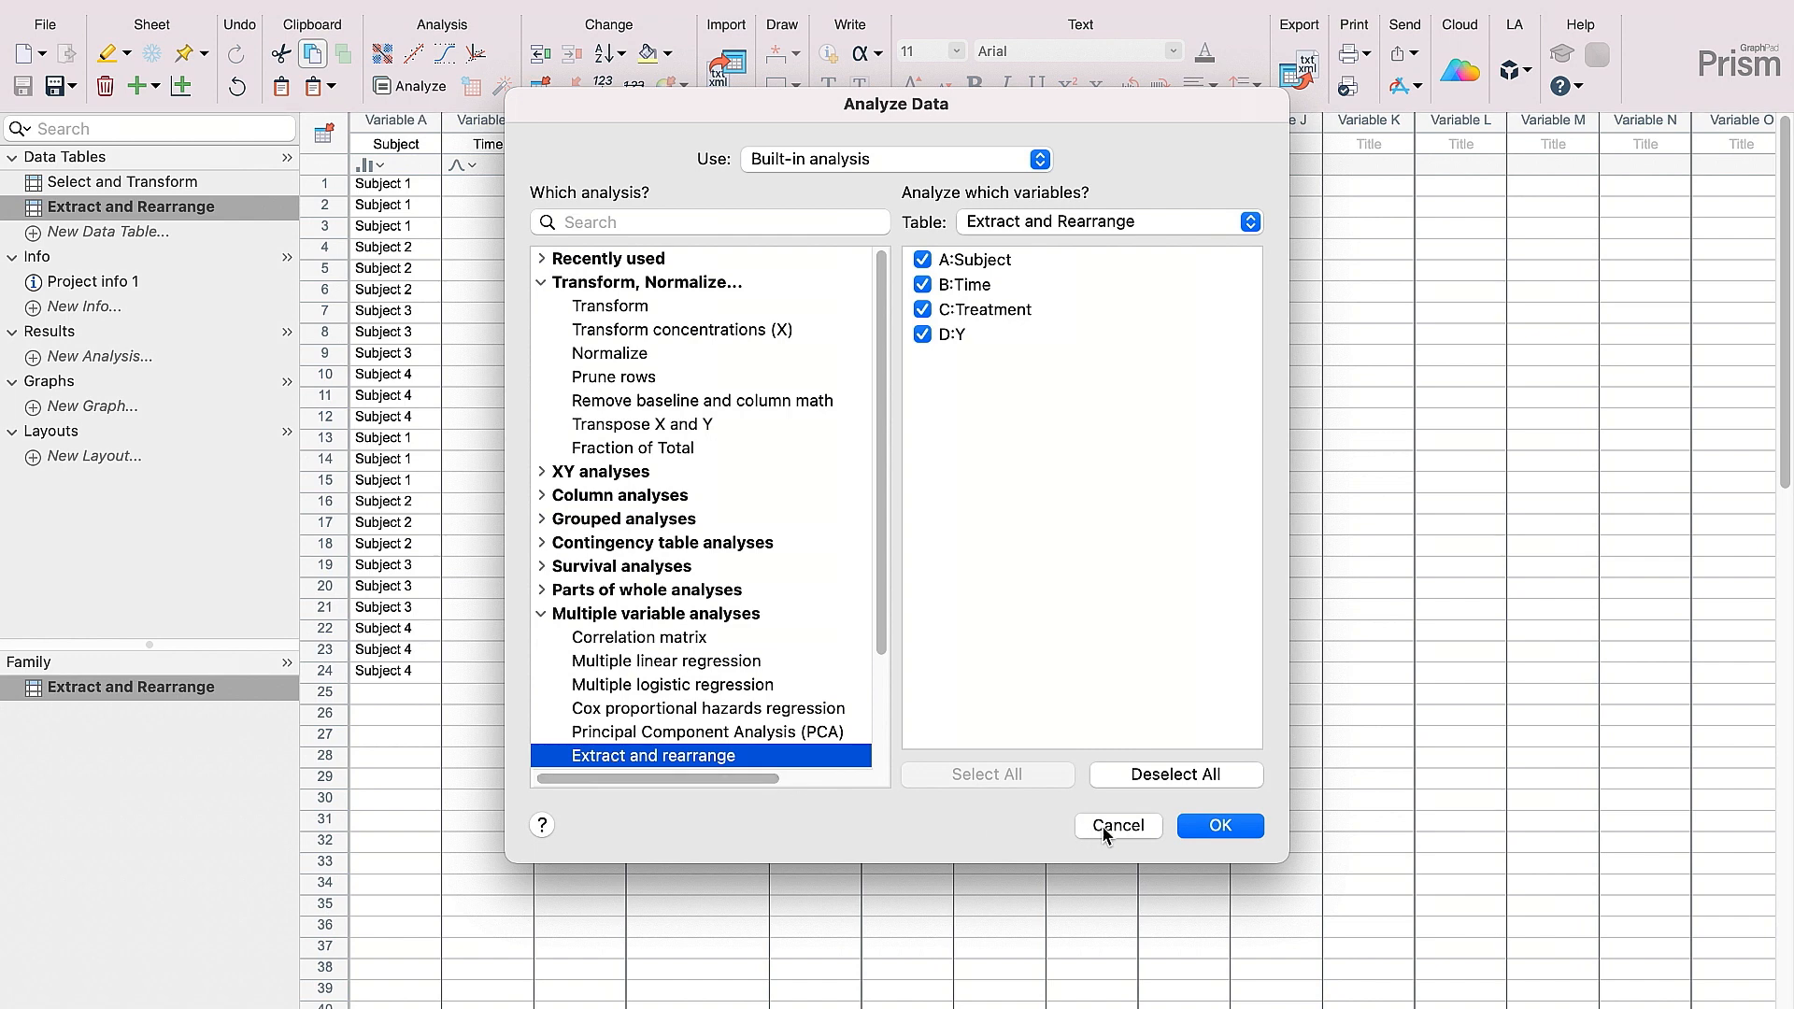
Step: Arrange the extracted data as XY: X = B: Time, Y = D: Y, grouped by C: Treatment
left_click(1219, 825)
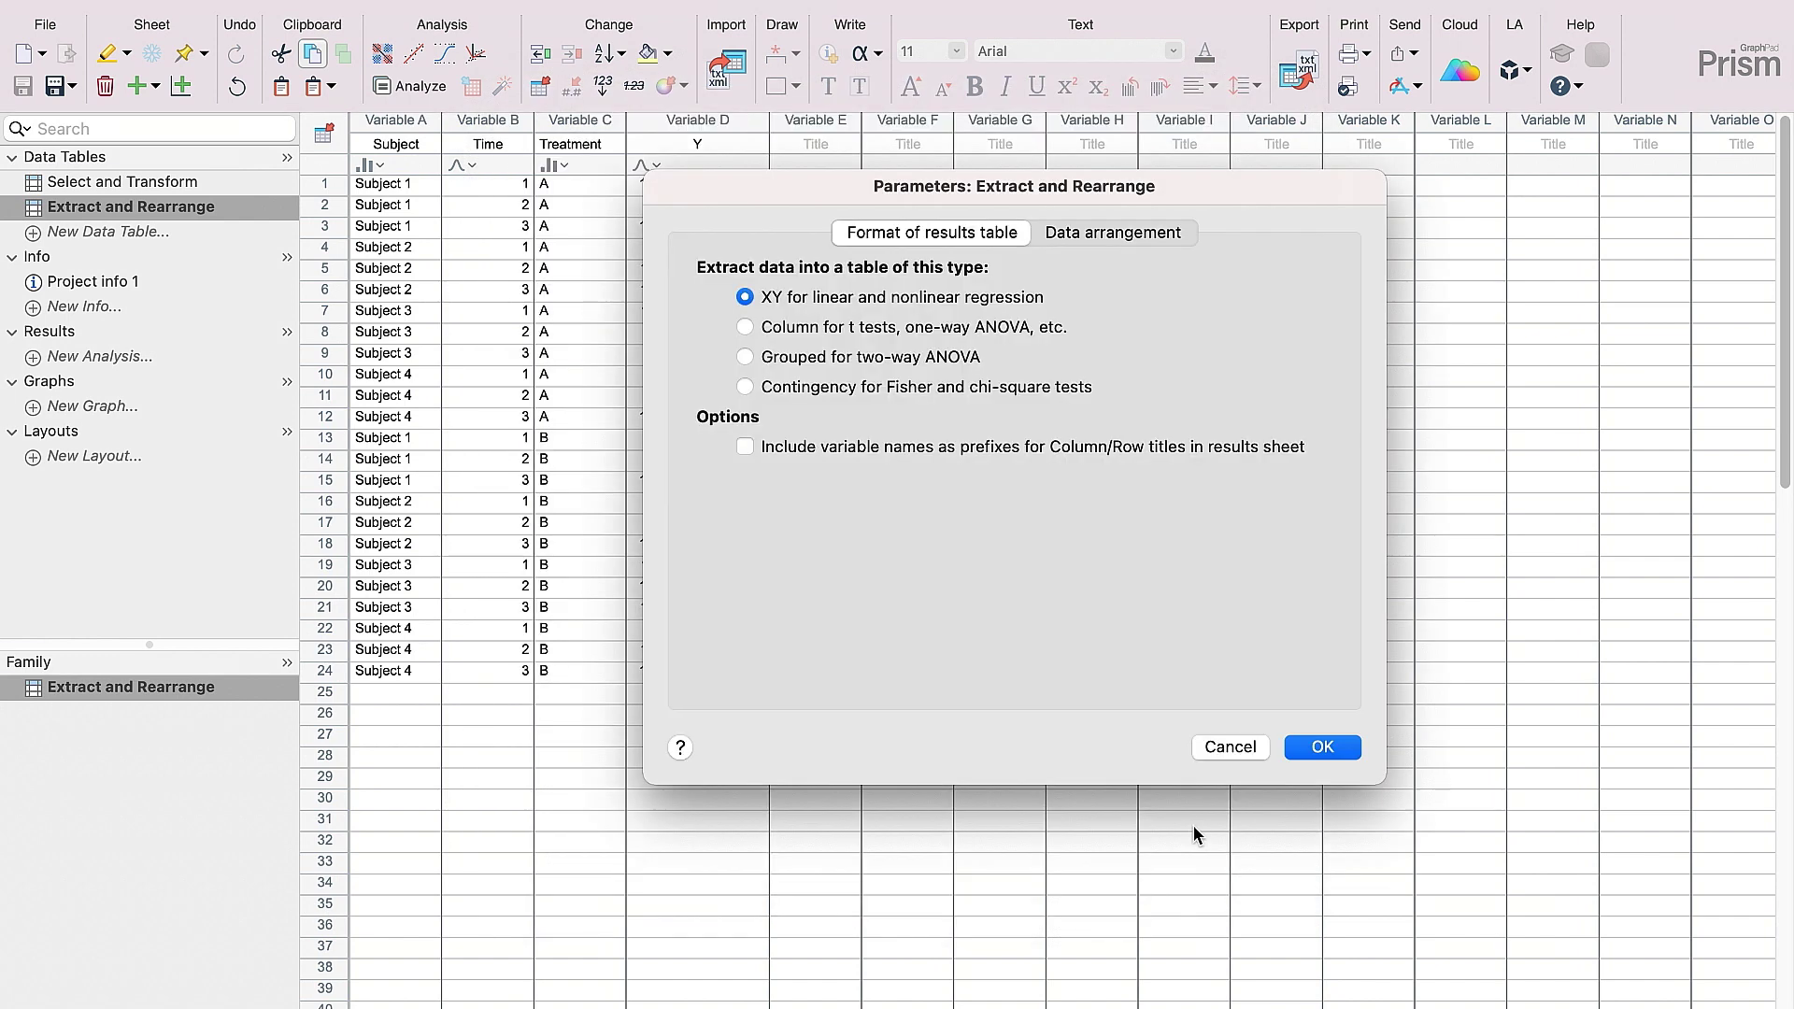
left_click(1111, 234)
left_click(1135, 299)
left_click(1061, 301)
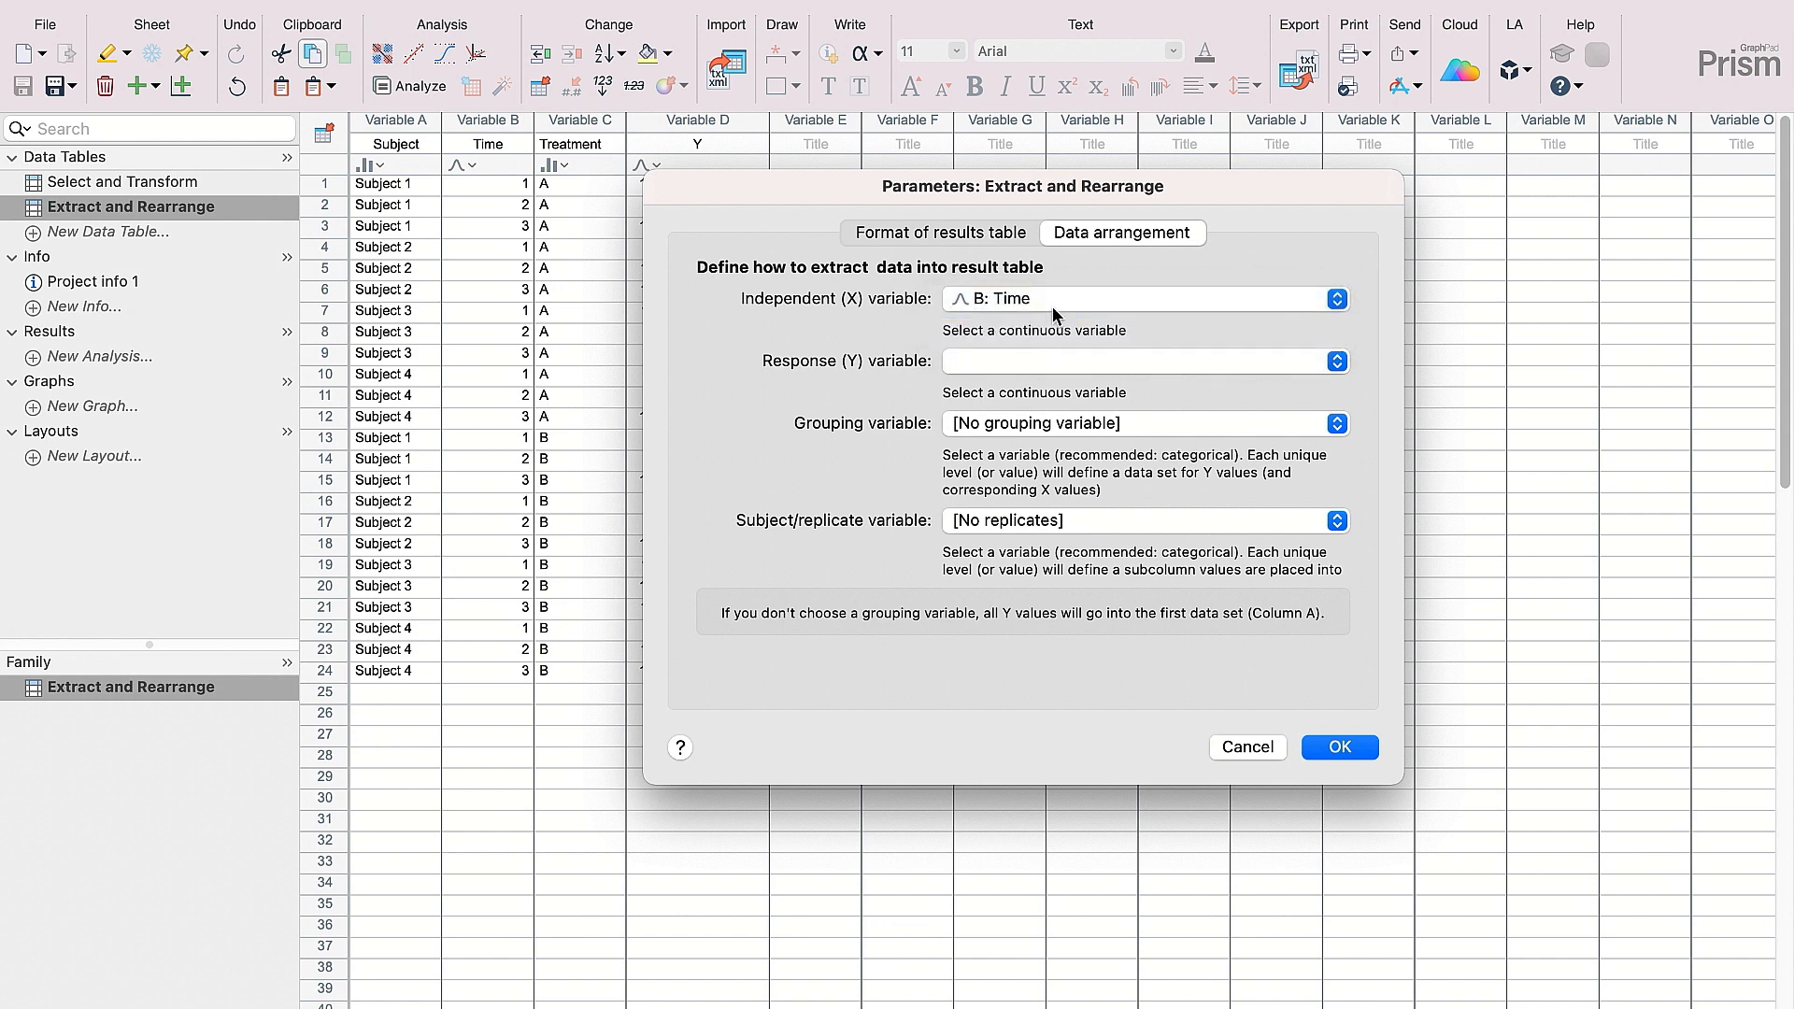
left_click(1032, 361)
left_click(1036, 391)
left_click(1033, 423)
left_click(1030, 509)
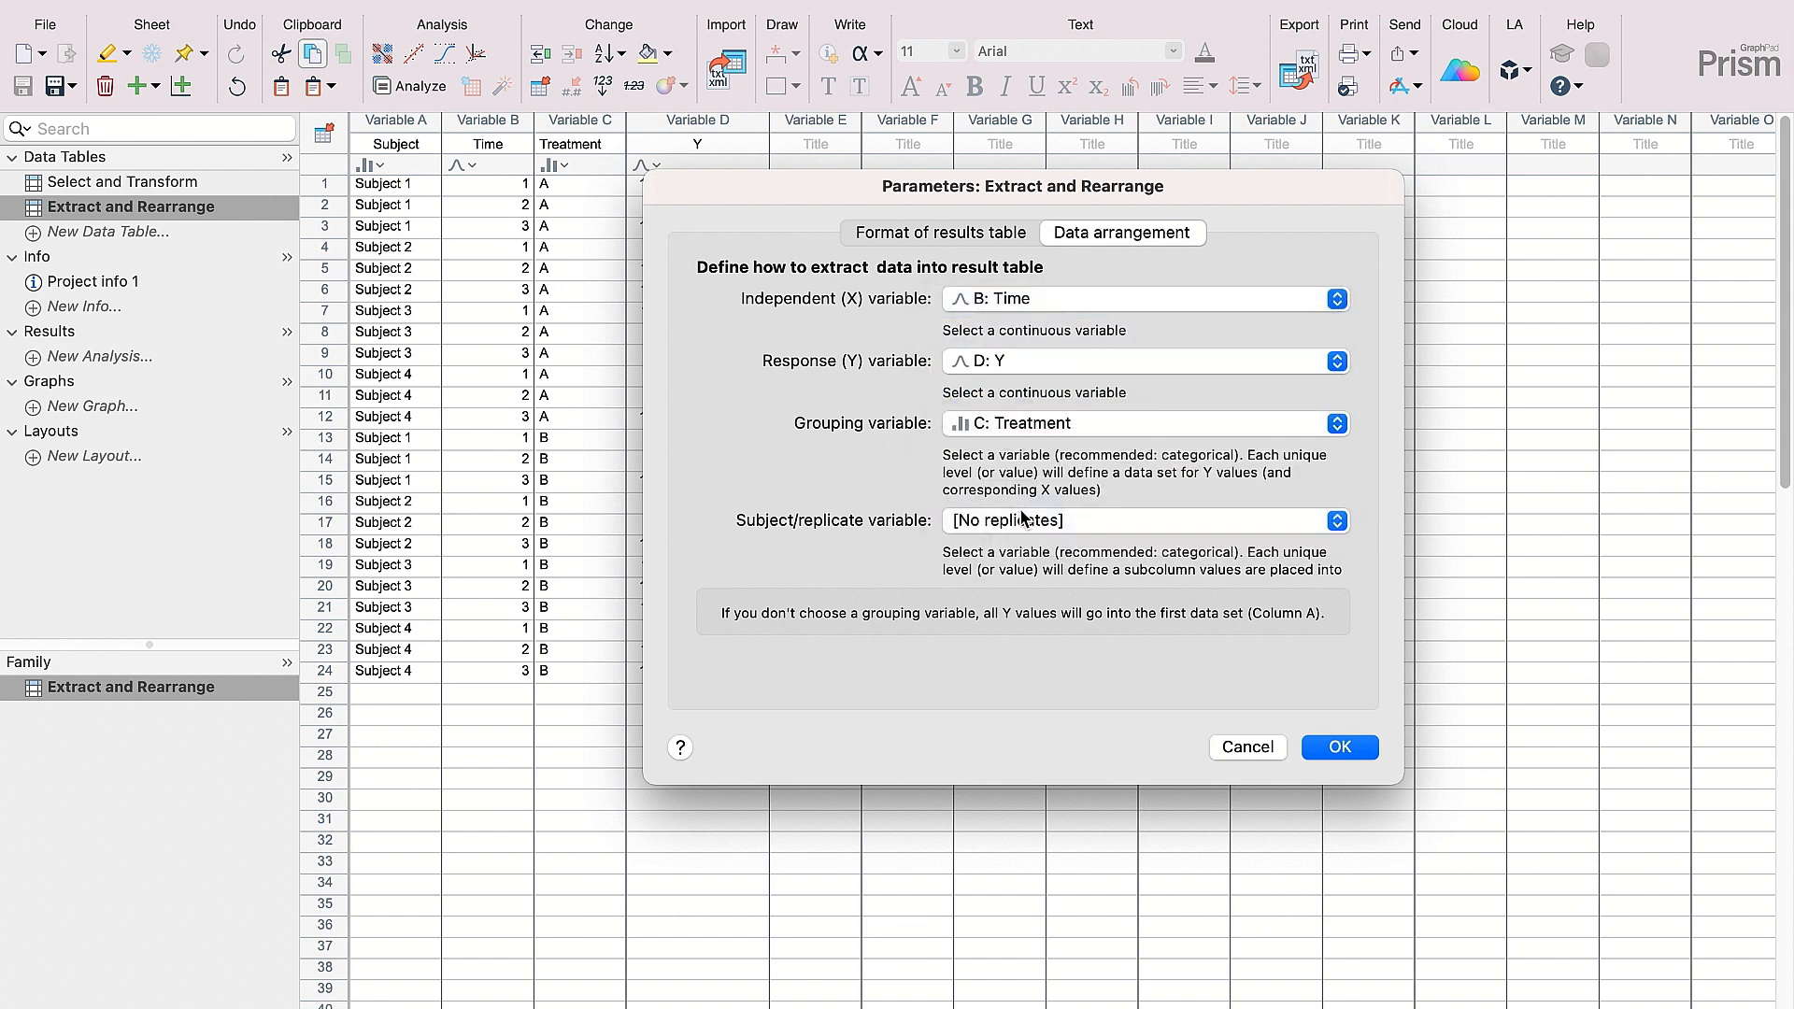